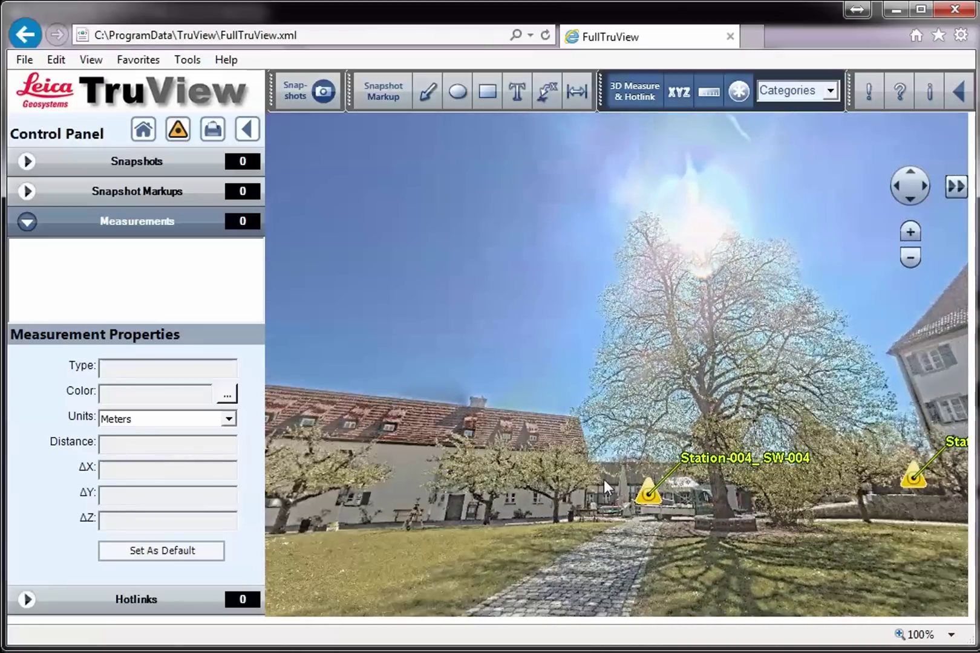
Jump through two neighbouring station panoramas to reach the chapel facade view for Snapshot#102
click(649, 495)
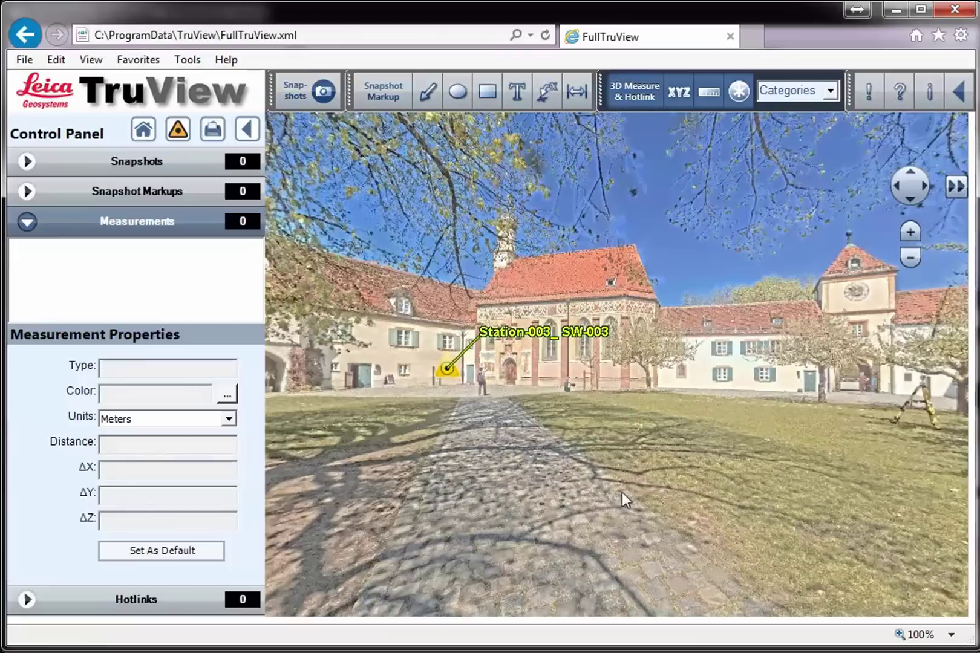
click(448, 369)
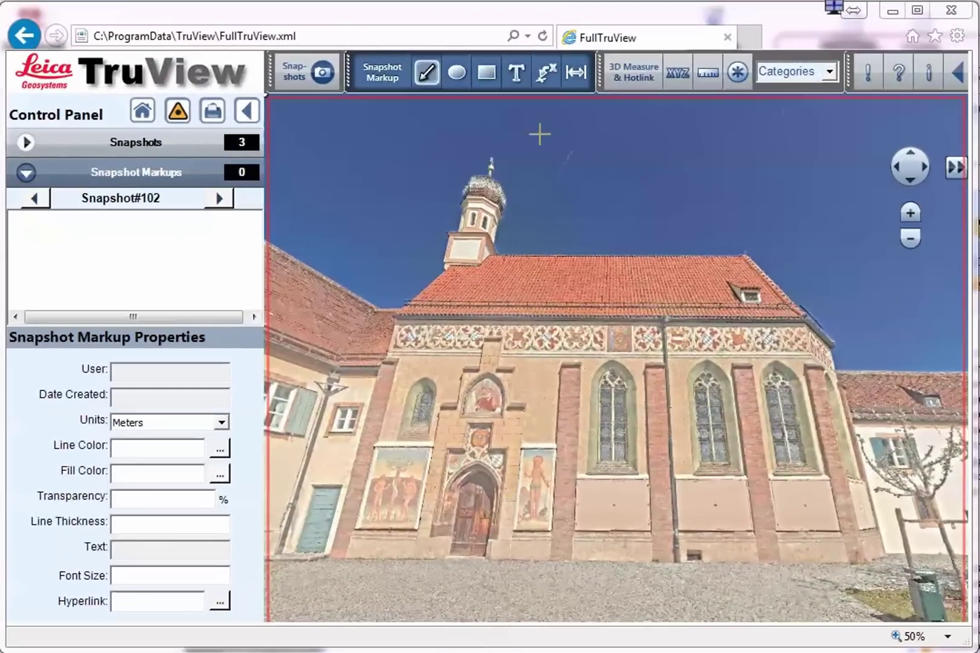
Add a coordinate markup on the spire tip, with its label placed beside the spire
click(546, 72)
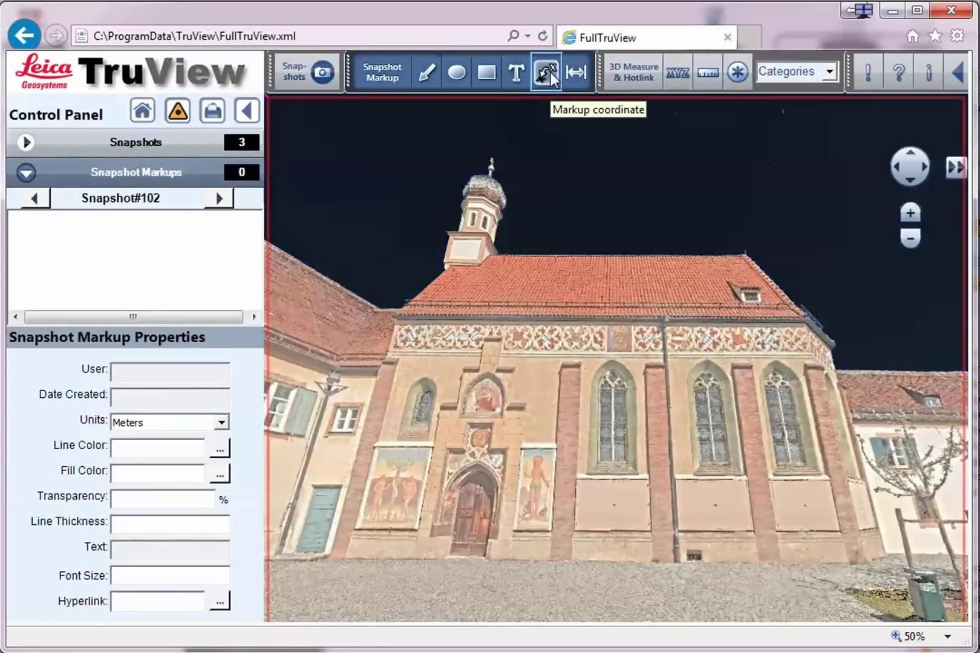
click(493, 158)
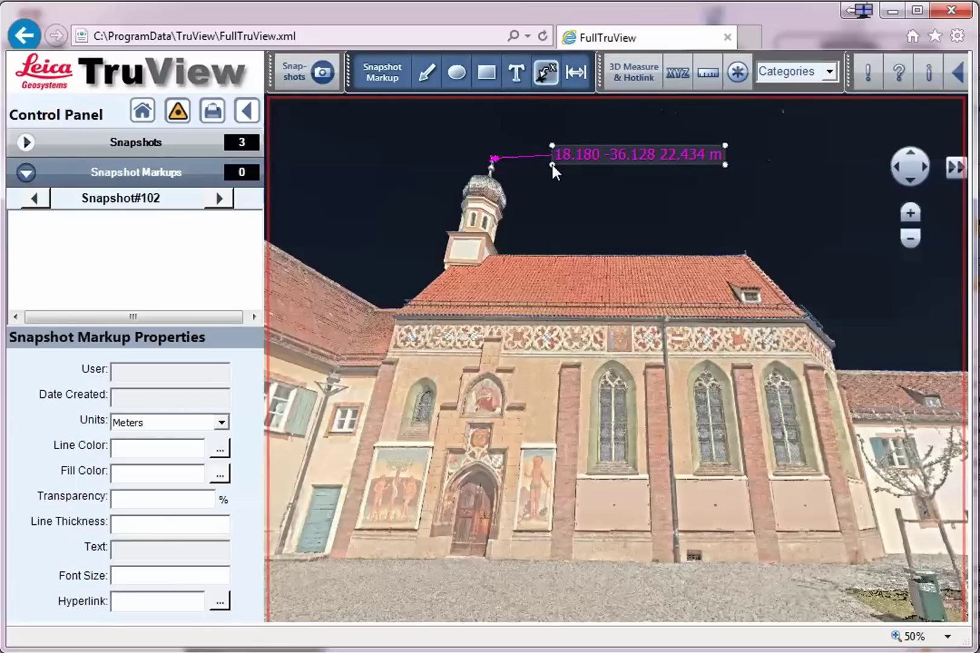
click(552, 165)
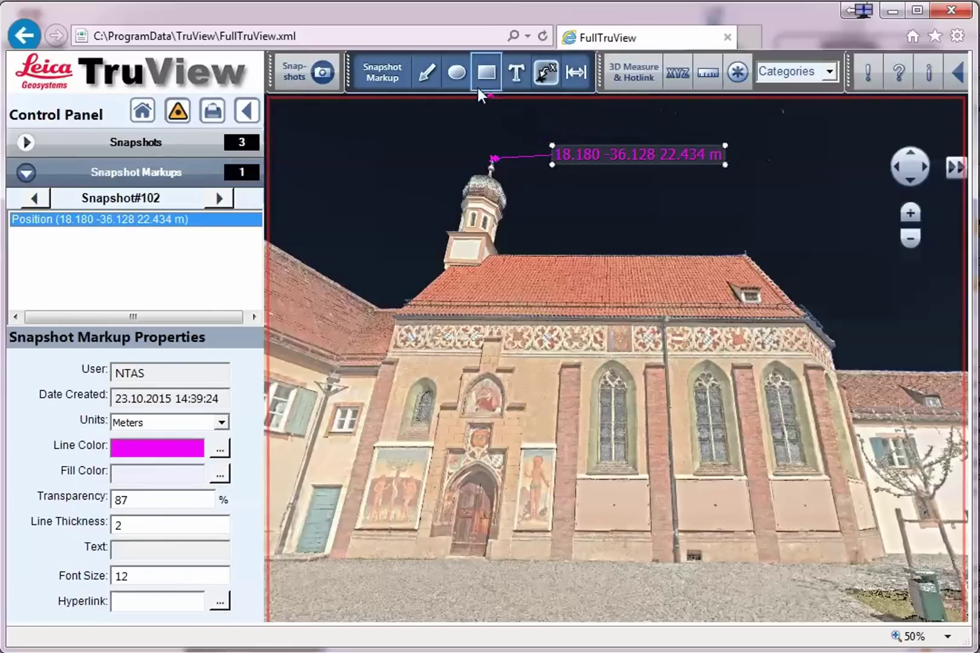
Draw an arrow line to the fresco and label it 'Adam and Eve' below the arrow
click(429, 73)
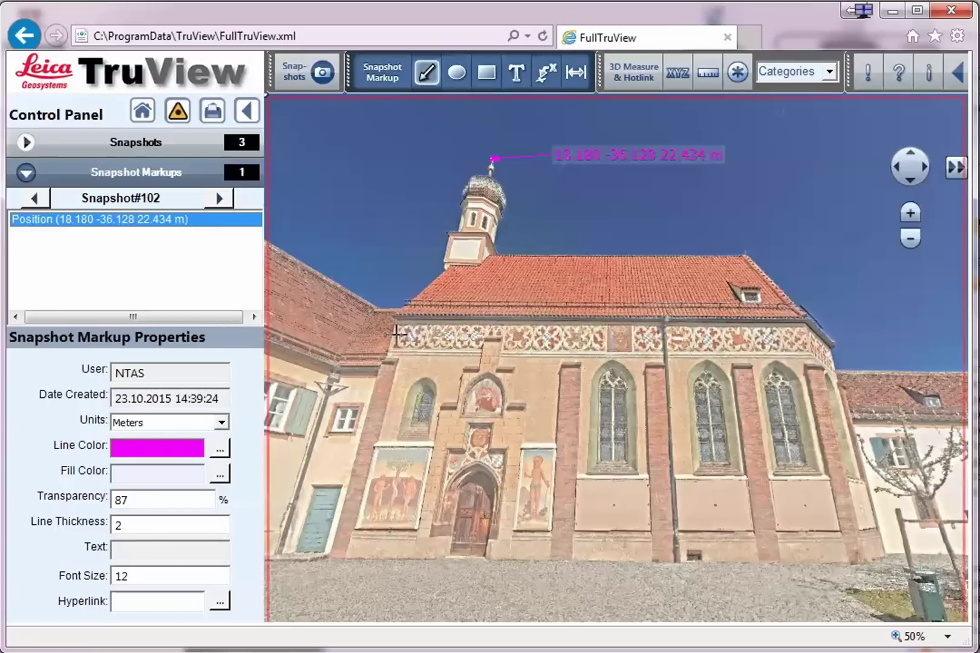
drag(394, 478, 382, 575)
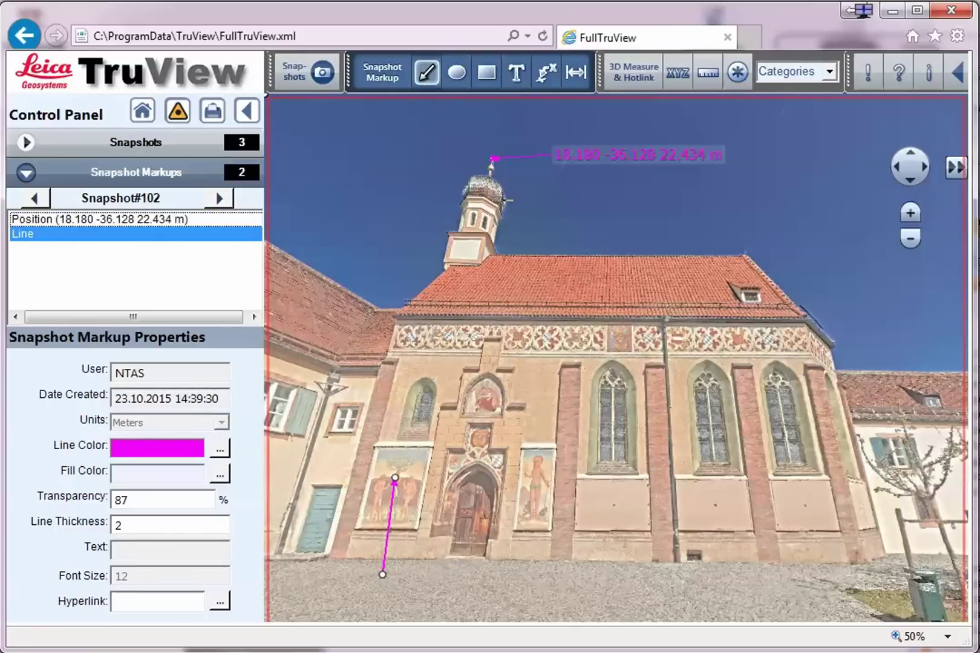
click(524, 77)
click(348, 586)
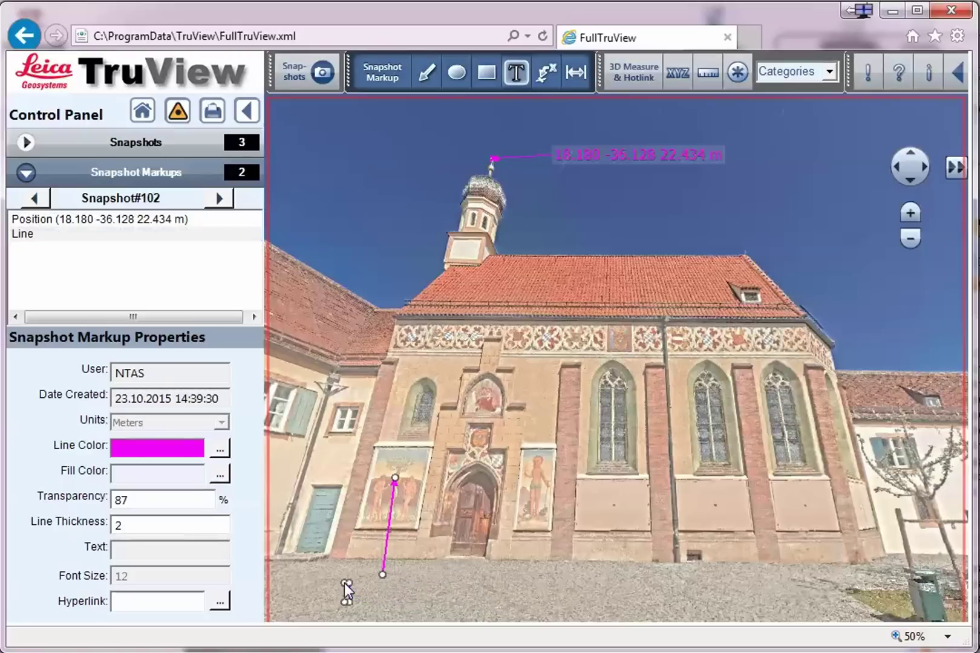
text(Adam and Eve)
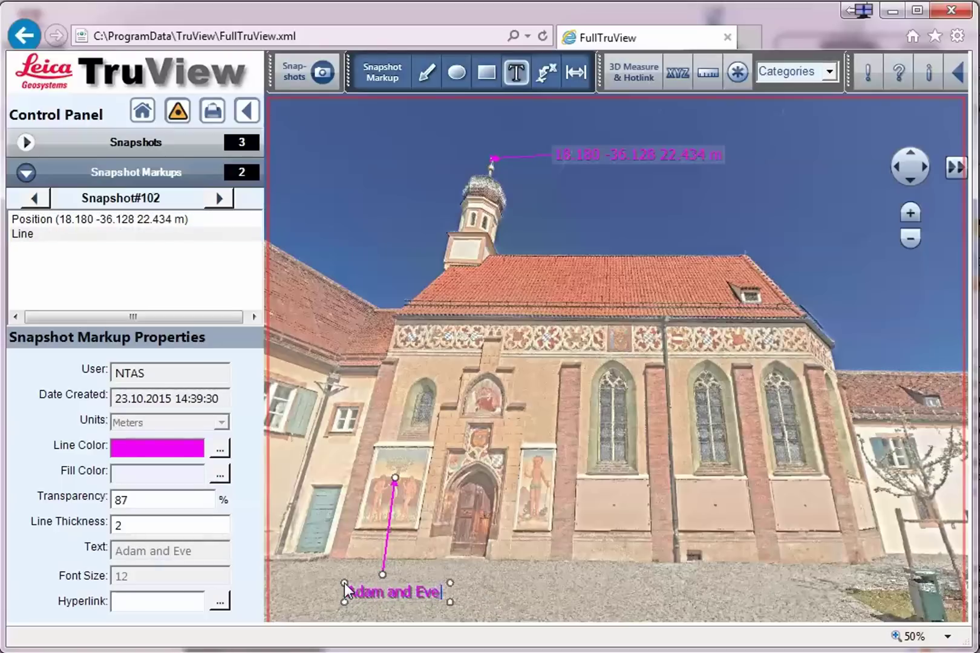
click(436, 527)
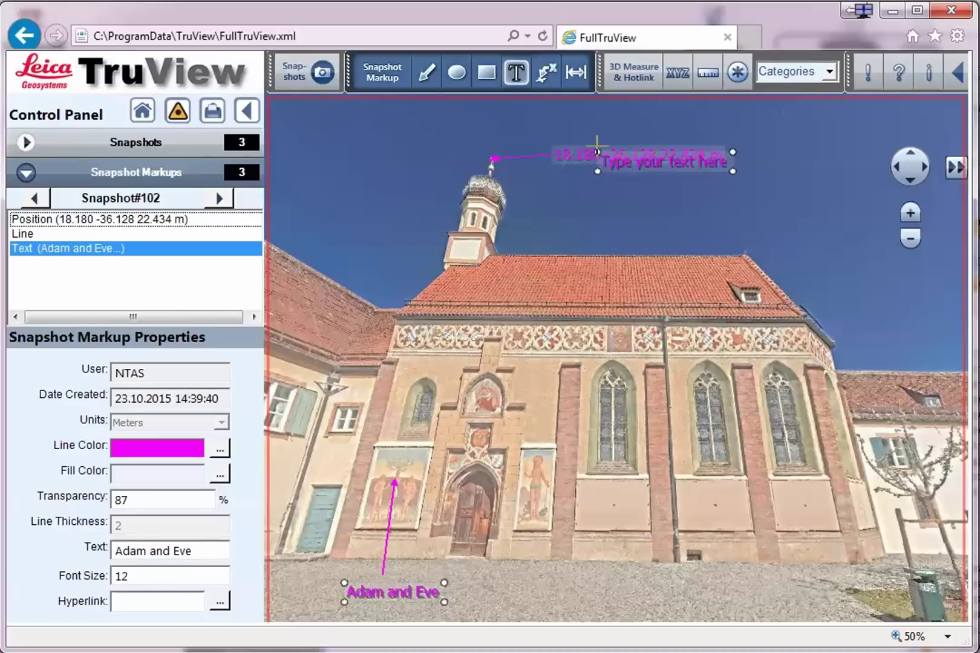
Measure the 16.695 m roof edge and lift its distance label above the roof line
click(582, 83)
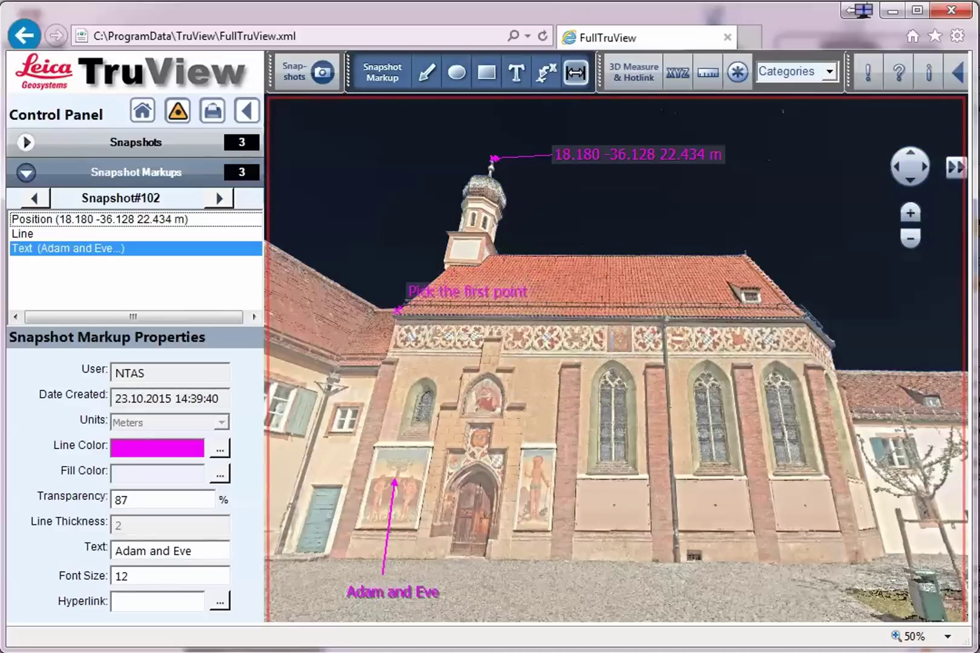
click(398, 313)
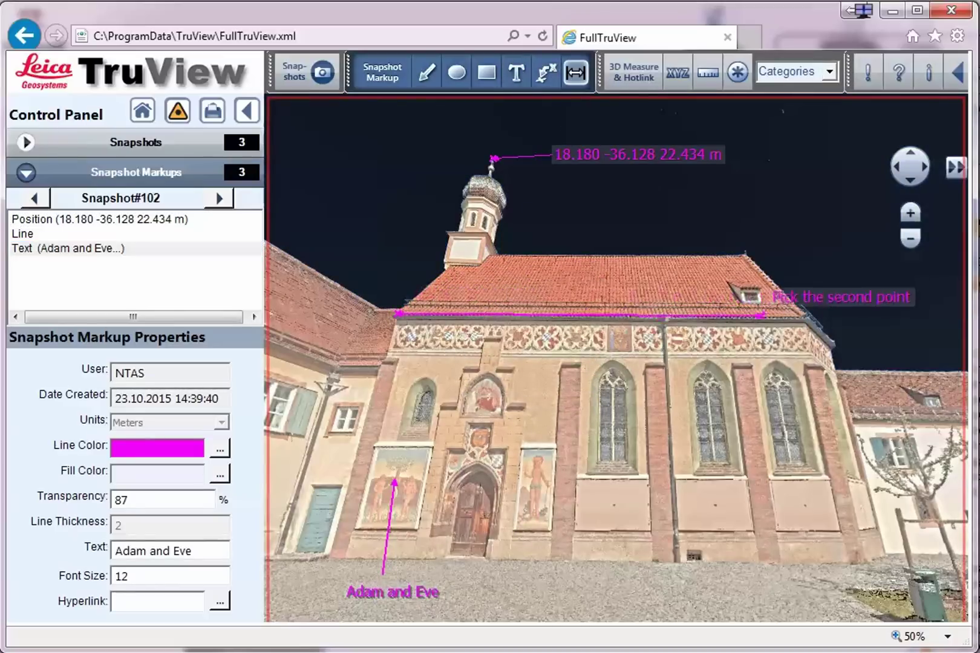
click(803, 315)
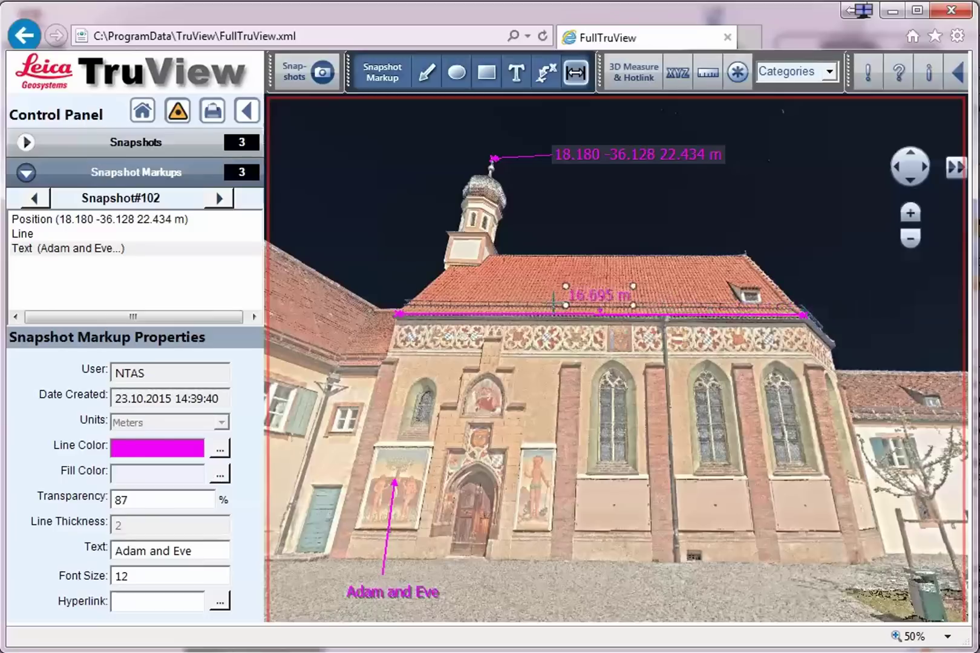
drag(566, 305, 568, 291)
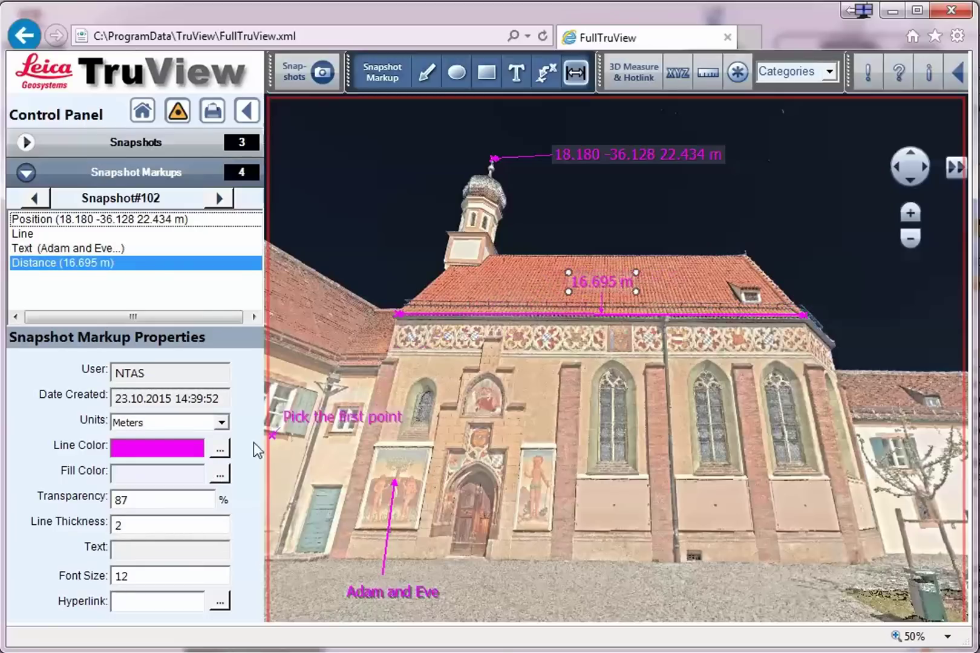
Set the distance markup's line colour to yellow
click(219, 451)
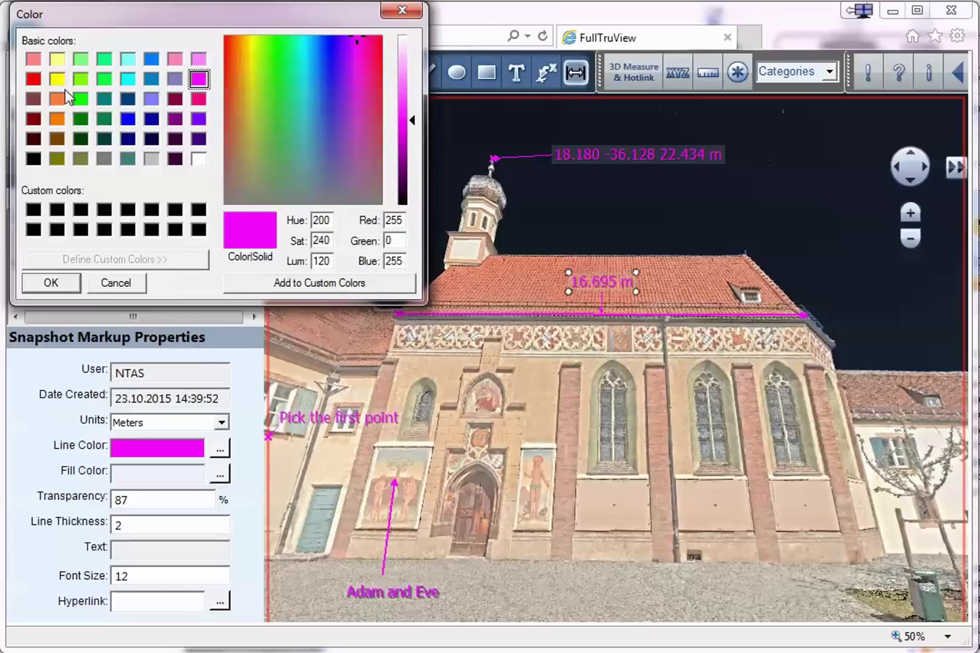
click(63, 84)
click(50, 281)
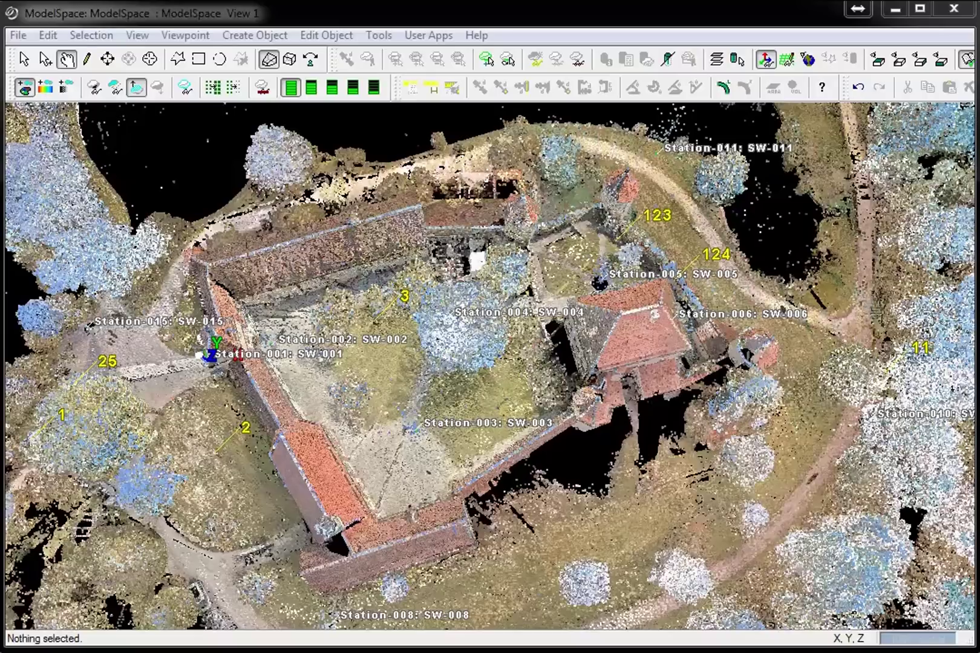
Switch the ModelSpace view from perspective to orthographic projection
click(290, 59)
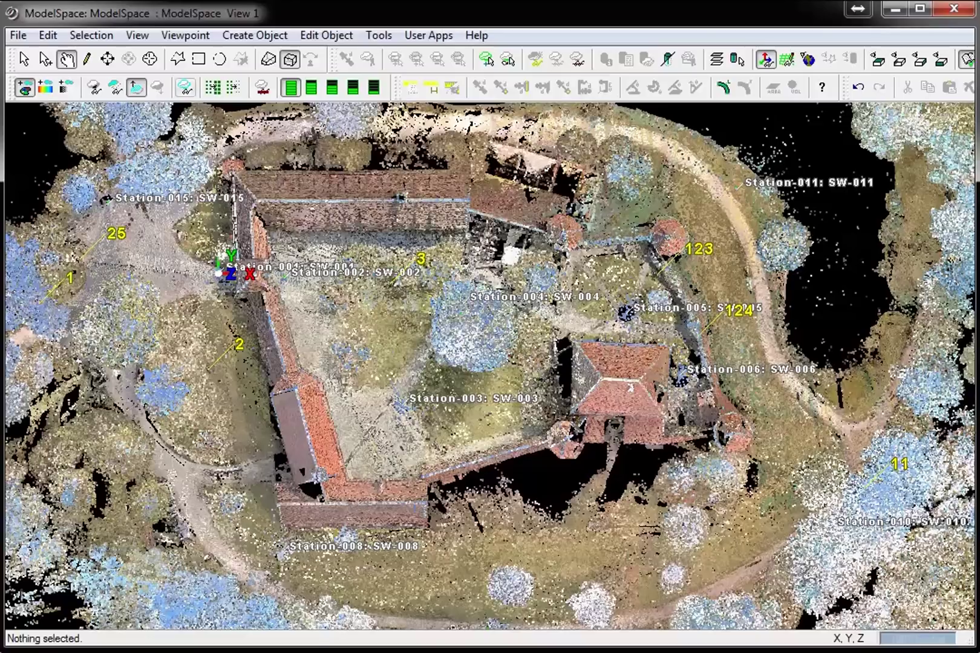
Render the point cloud as transparent points and show the File menu with Publish Site Map
click(185, 88)
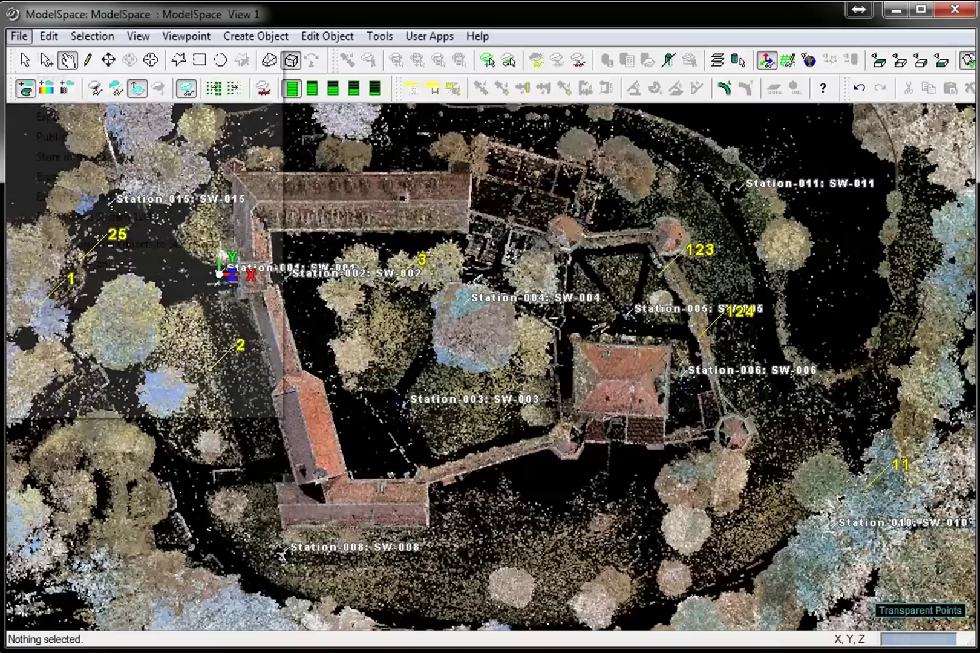
key(alt+f)
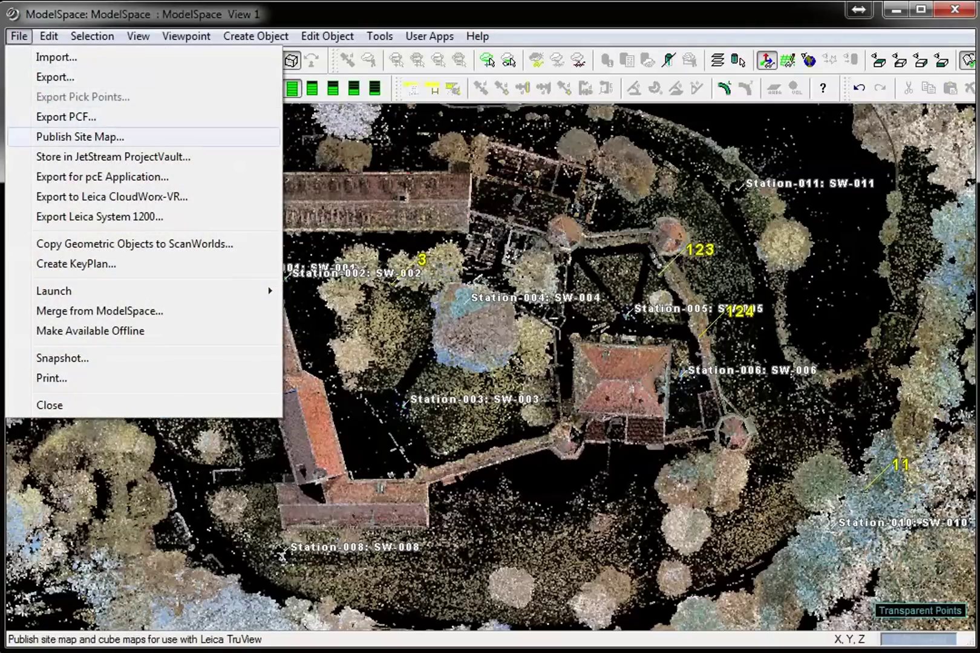
Start Publish Site Map and choose C:\TruView\Blutenburg as the save folder
key(Return)
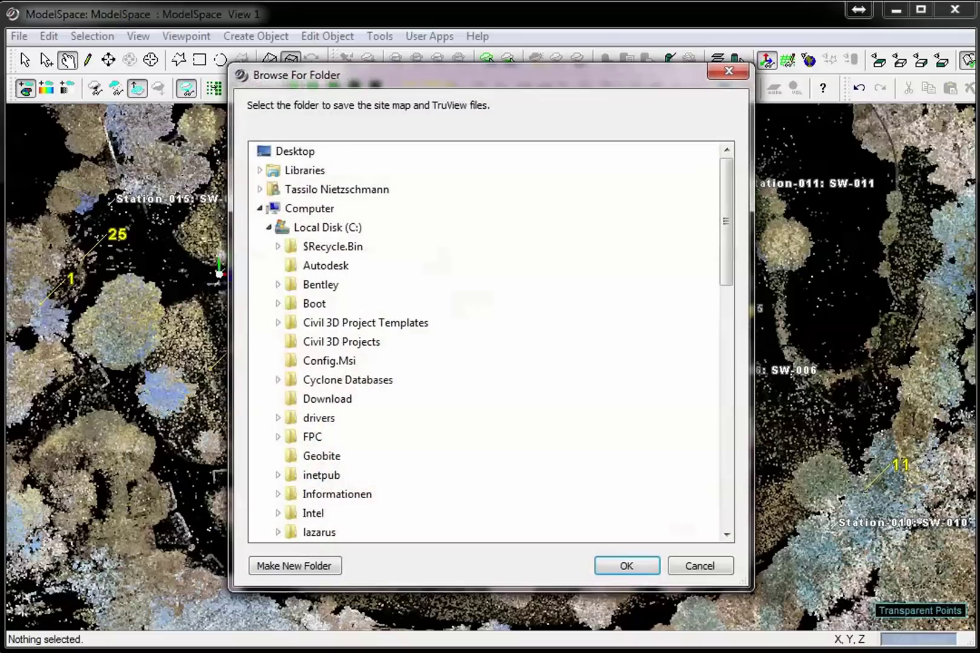
drag(726, 221, 725, 254)
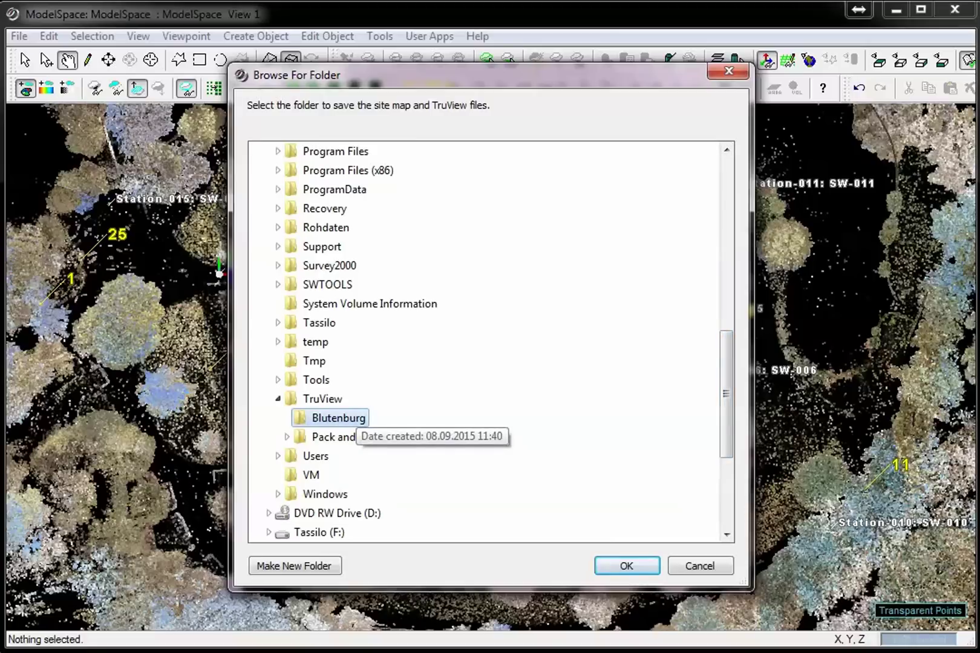
click(627, 565)
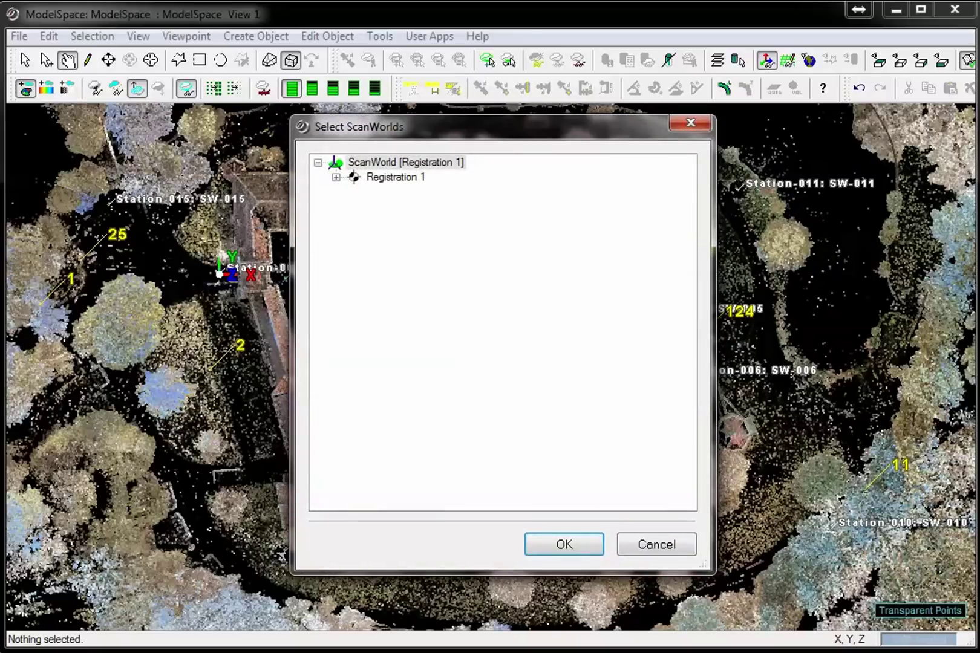
Expand Registration 1 and publish only stations Station-003 to Station-005
click(318, 162)
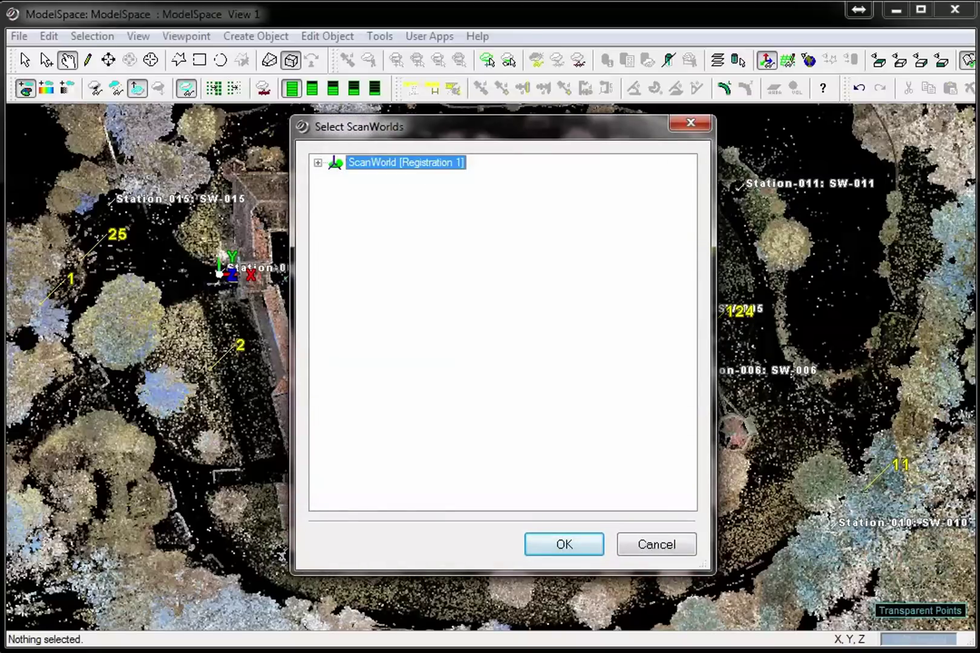
key(Right)
click(335, 177)
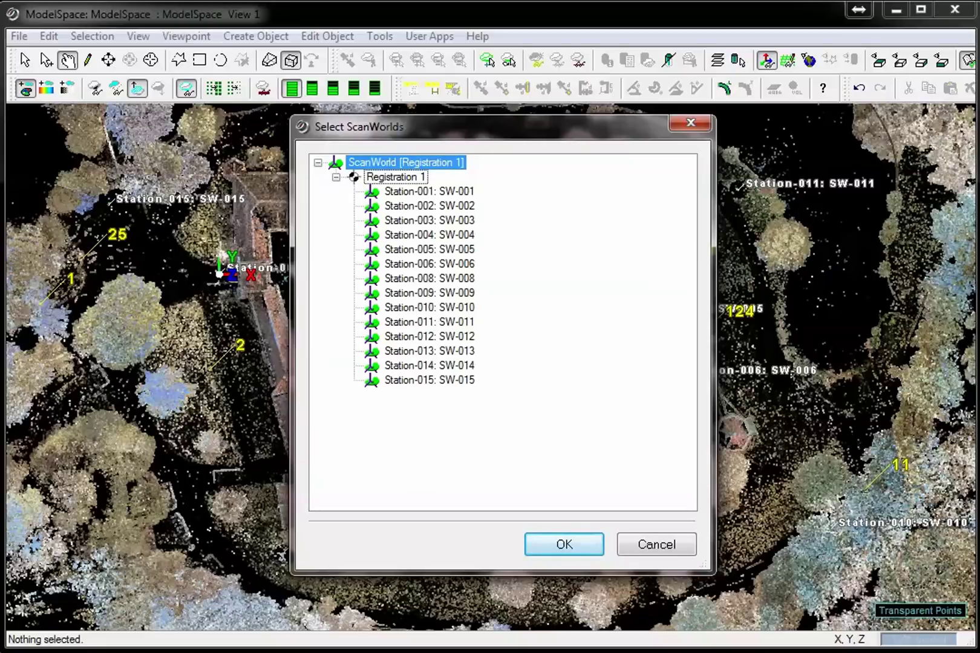
click(429, 220)
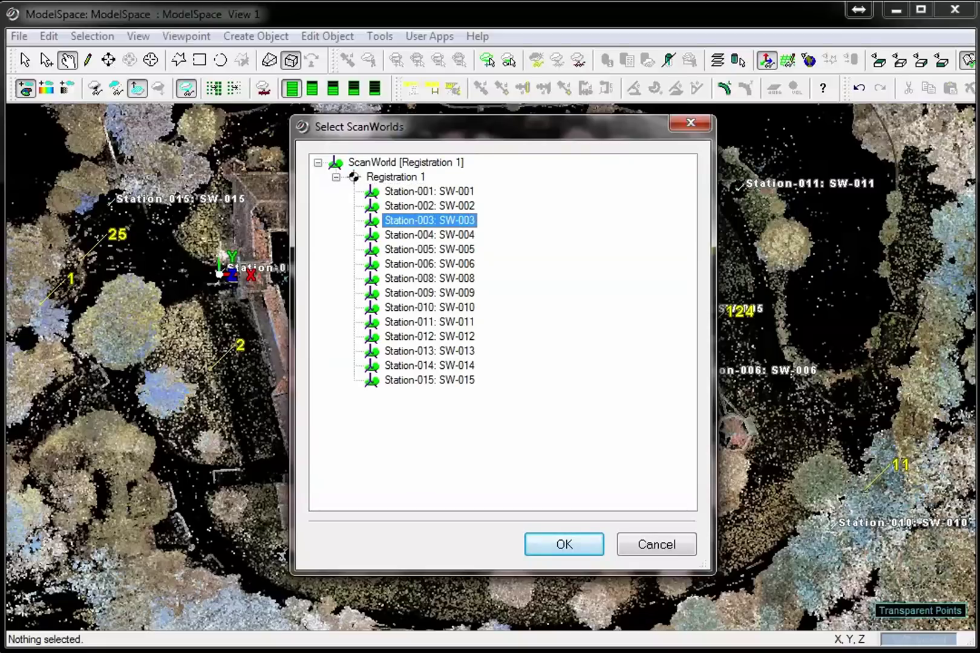
key(shift+Down)
key(shift+Down)
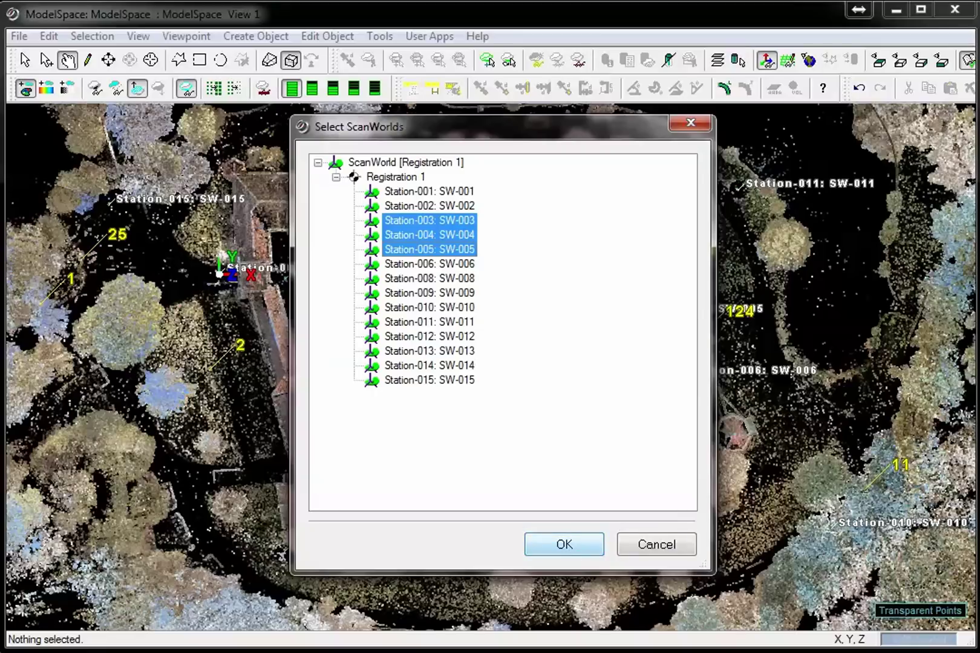
key(Tab)
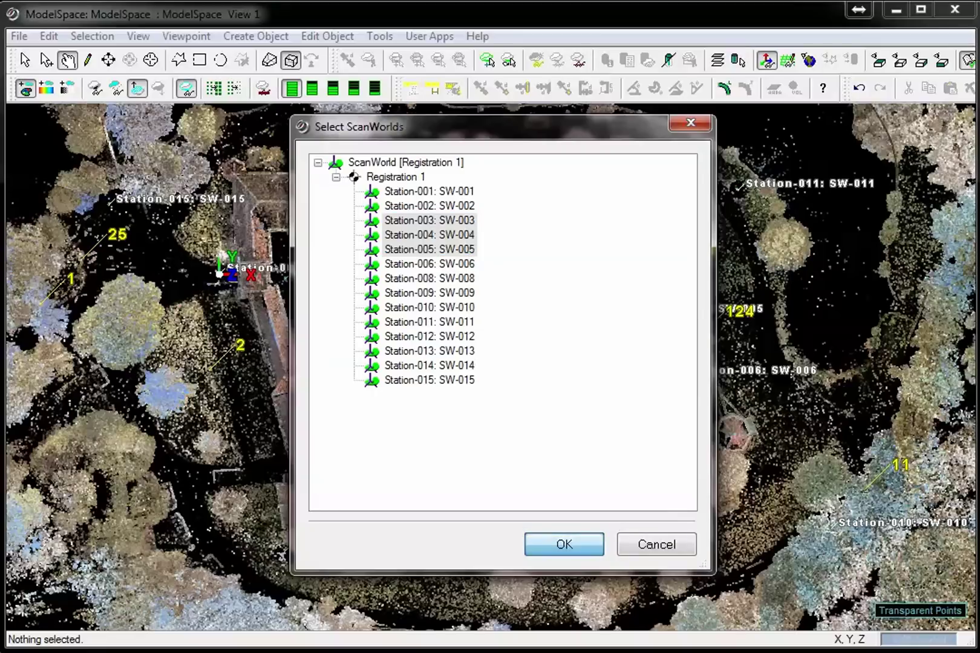
key(Return)
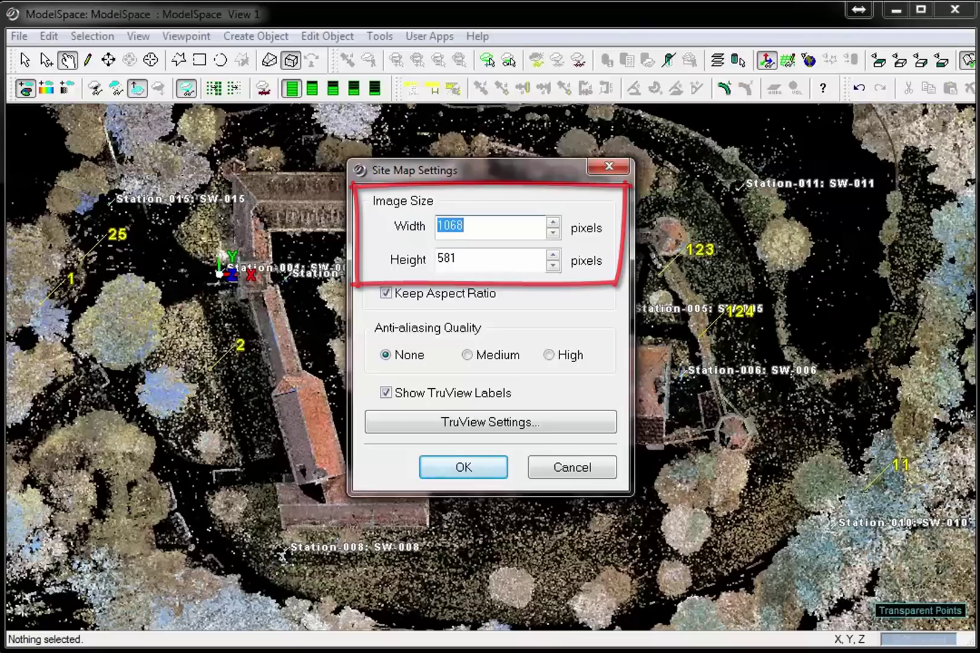
Set the 1068 × 581 site map's anti-aliasing quality to Medium
click(472, 226)
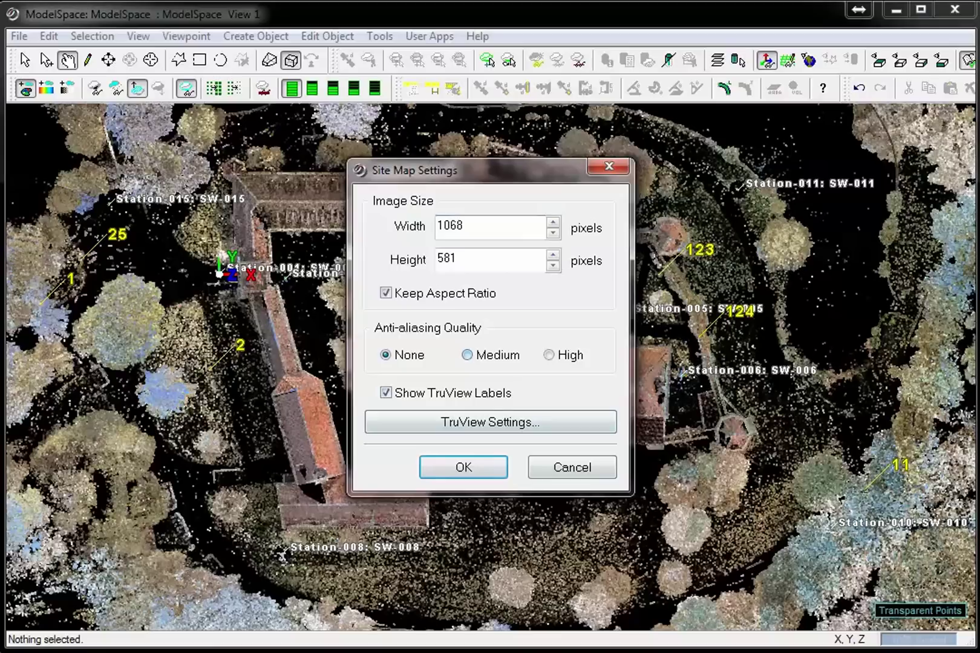
click(467, 355)
click(490, 421)
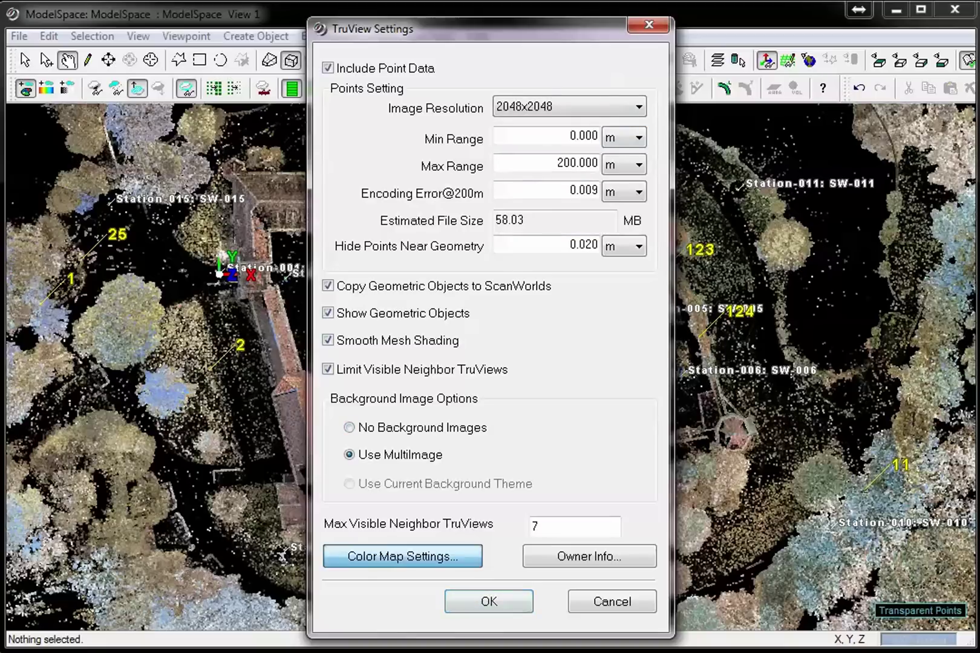
Open Color Map Settings from the TruView Settings dialog
click(402, 556)
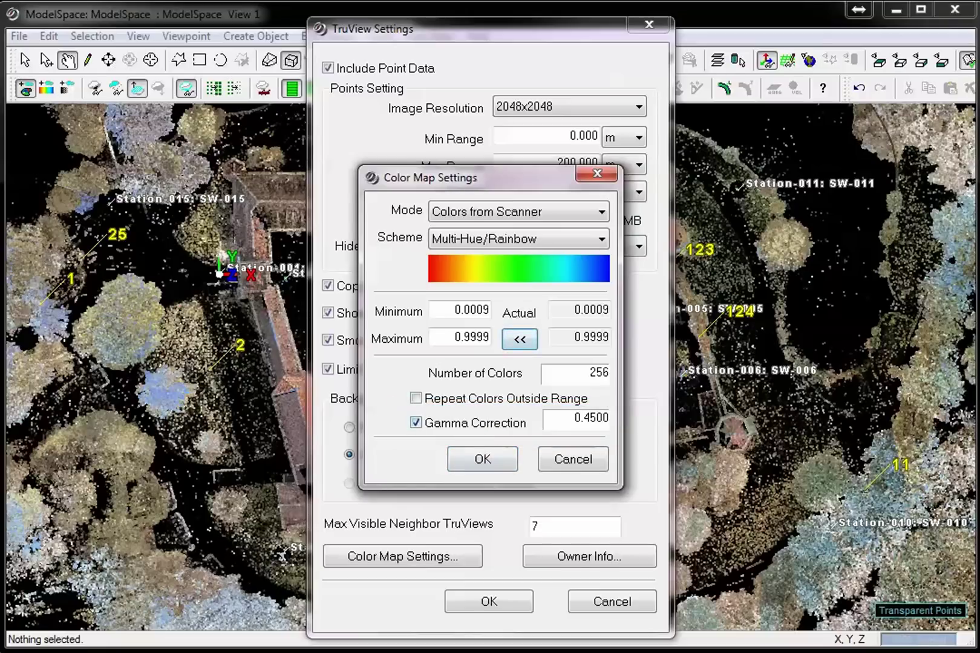
Accept the colour map settings, then review and close the TruView Owner Information
key(Return)
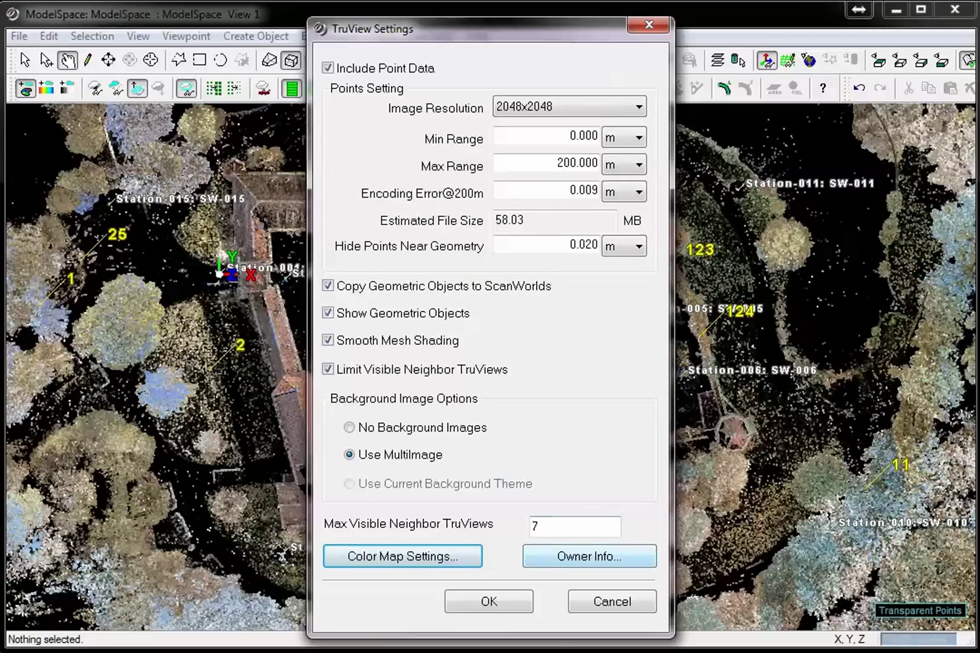
key(Tab)
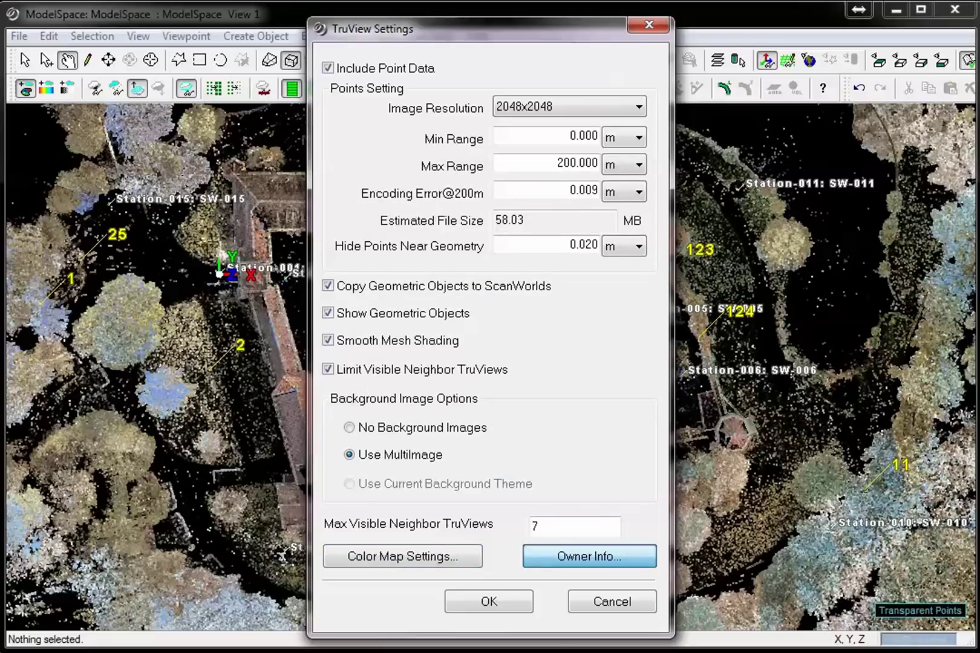
key(Return)
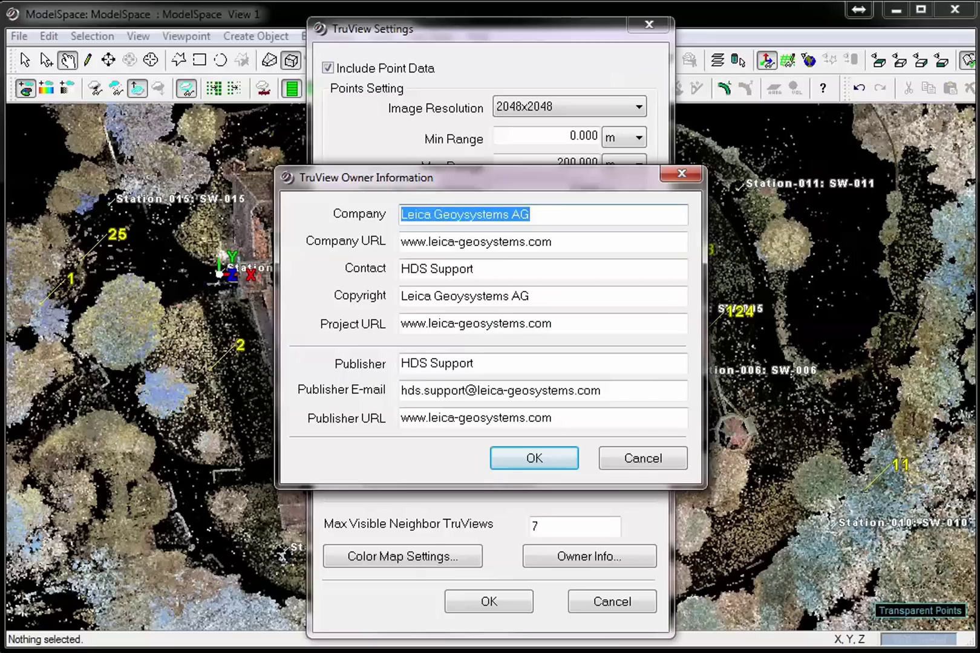
click(534, 457)
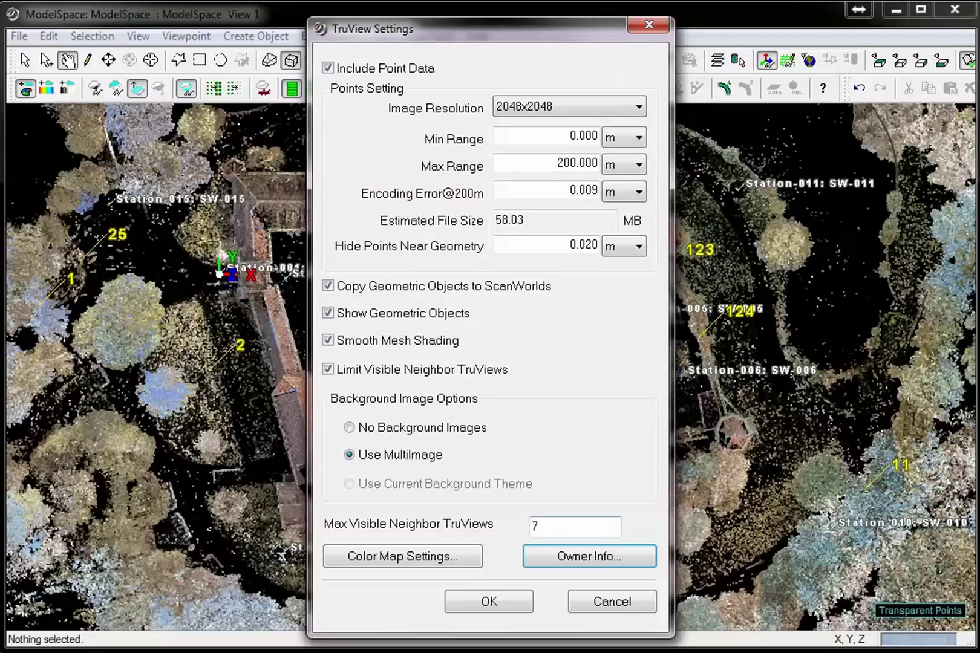
Confirm TruView Settings and Site Map Settings to publish the three station TruViews
key(Return)
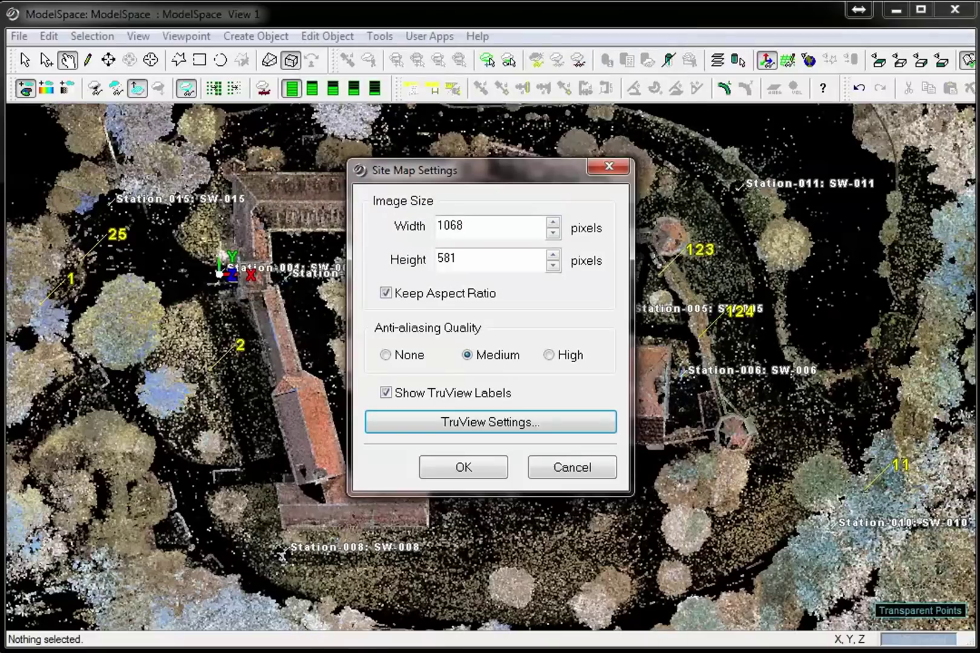
key(Tab)
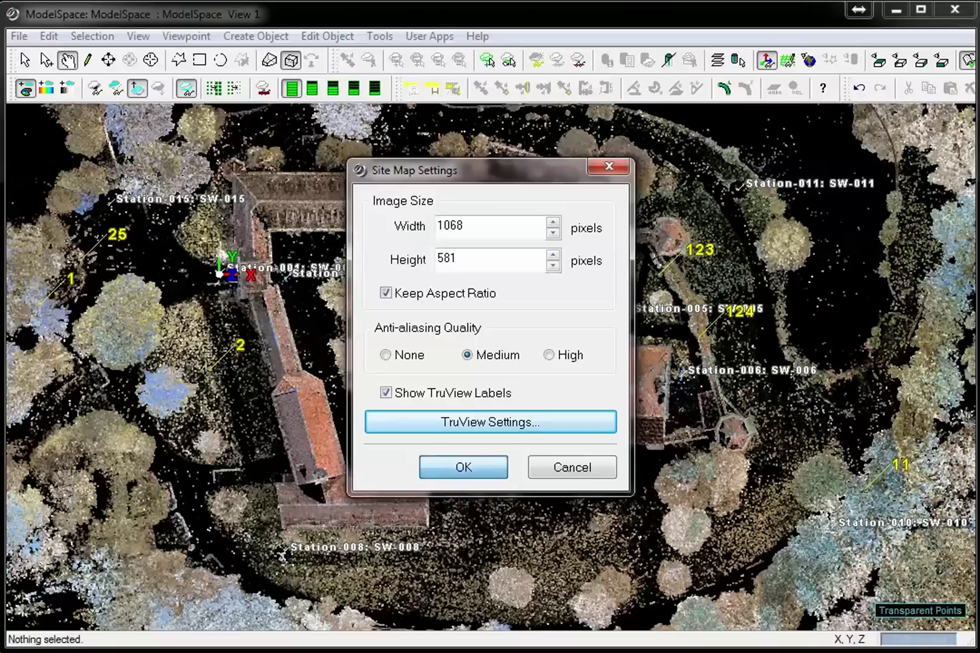
key(Return)
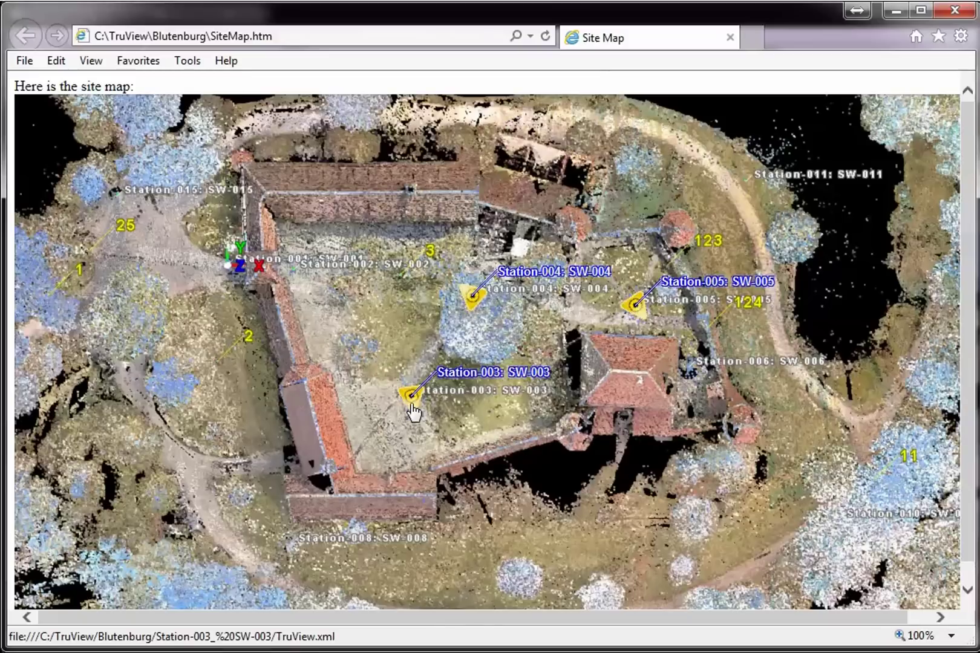
Open the Station-003 panorama of the castle courtyard from its marker on the TrueView site map
click(411, 404)
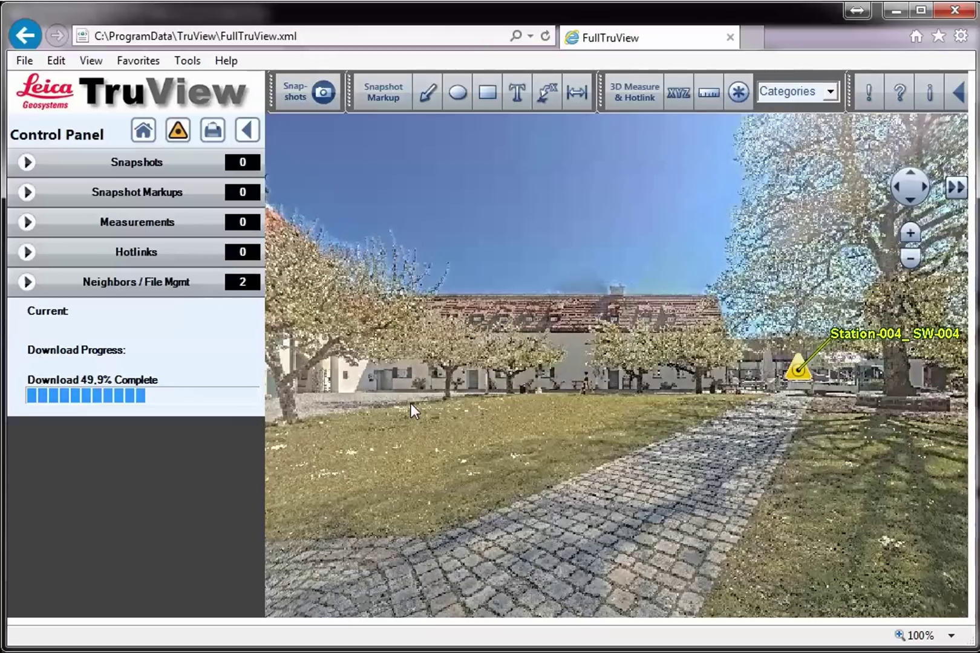